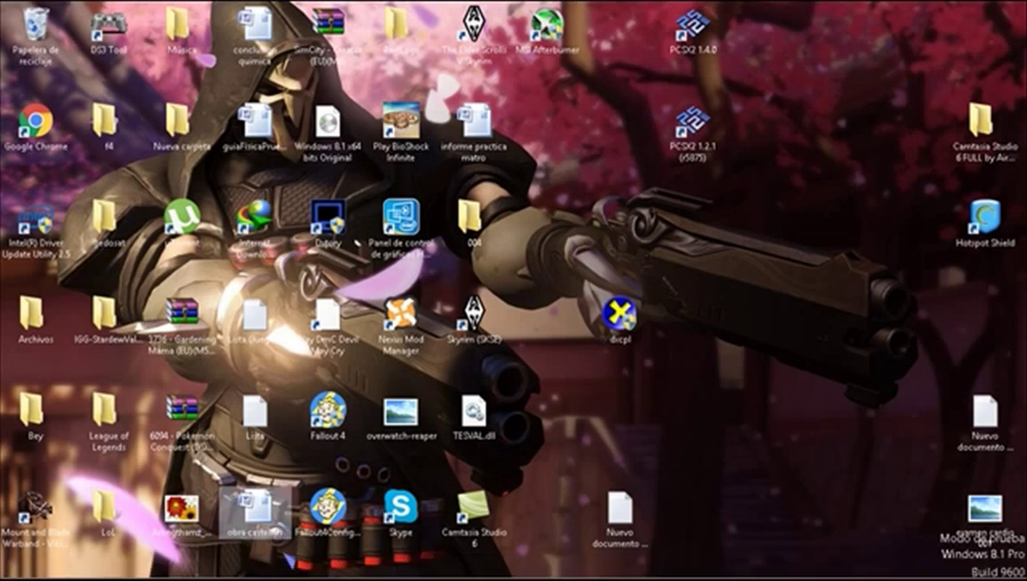
Search Windows for 'dxd' and launch the dxdiag DirectX Diagnostic Tool.
mouse_move(323, 574)
right_click(15, 568)
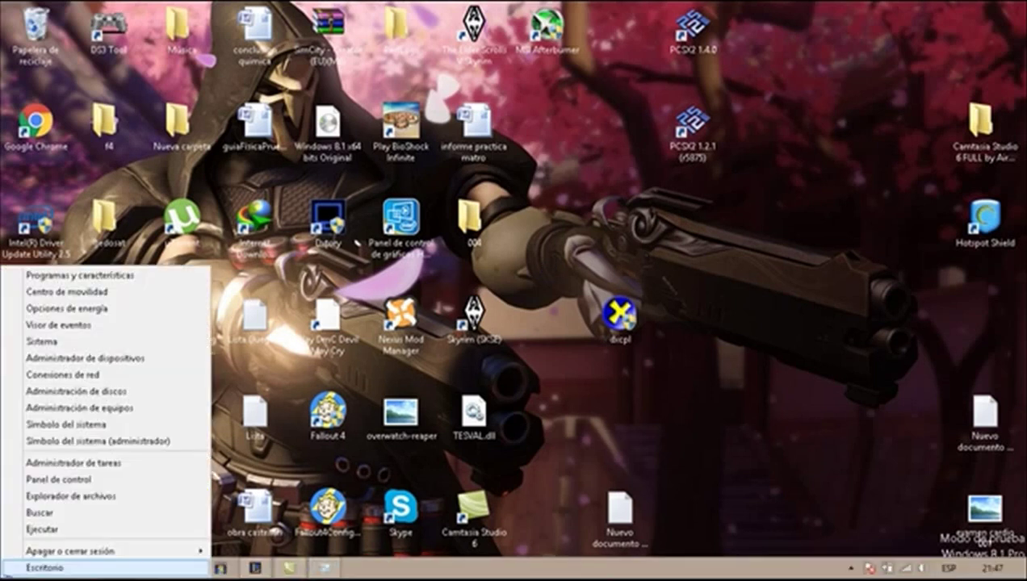
click(54, 514)
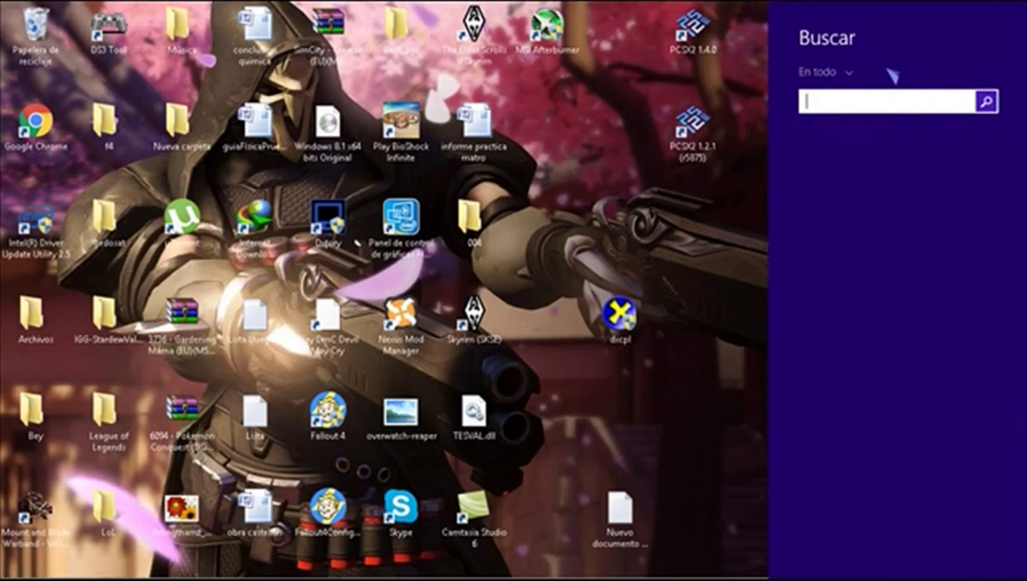
text(dxdiag)
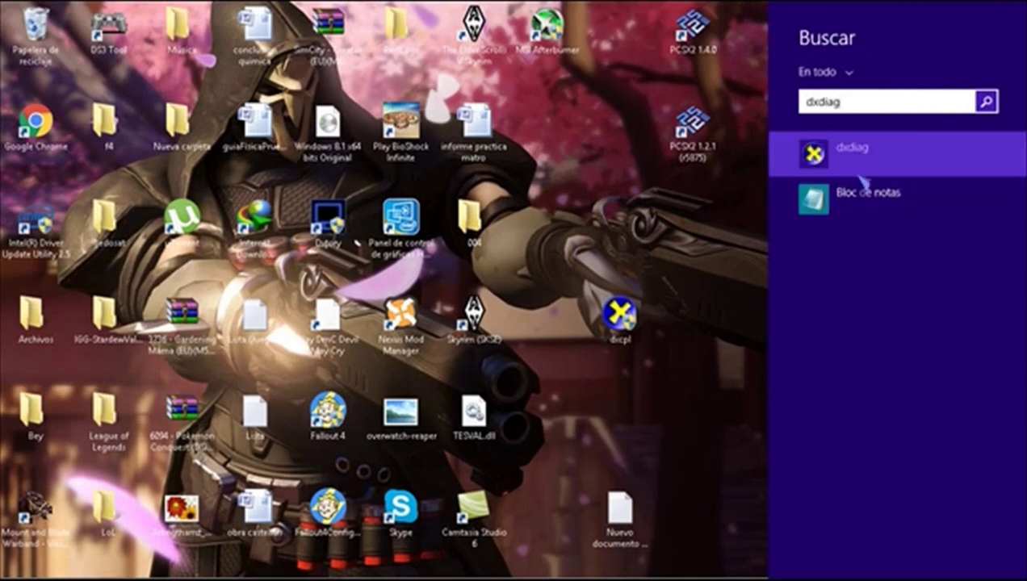
click(848, 172)
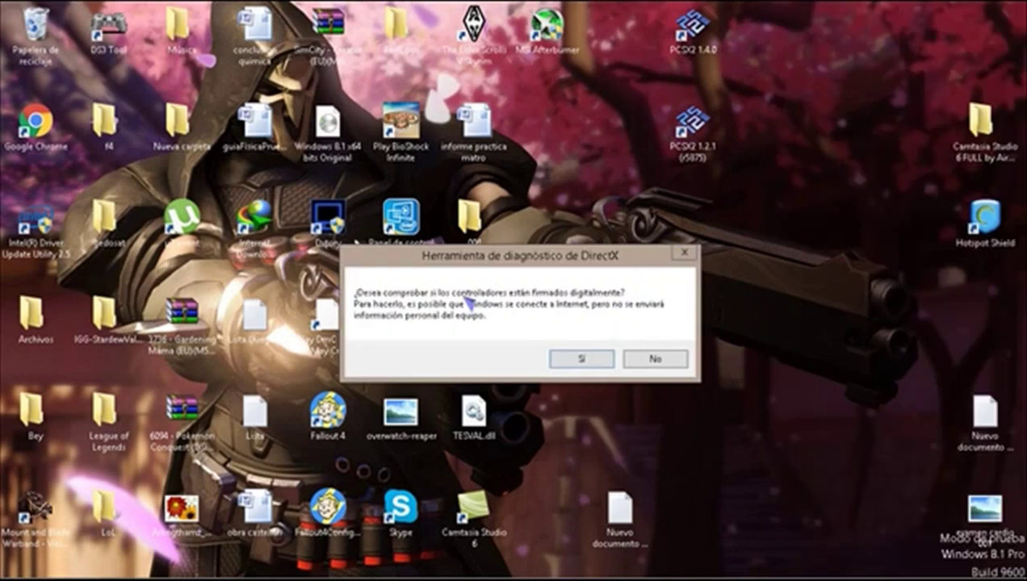
Accept driver signature checking, then review DxDiag's Pantalla and Sistema pages showing DirectX 11.
click(571, 360)
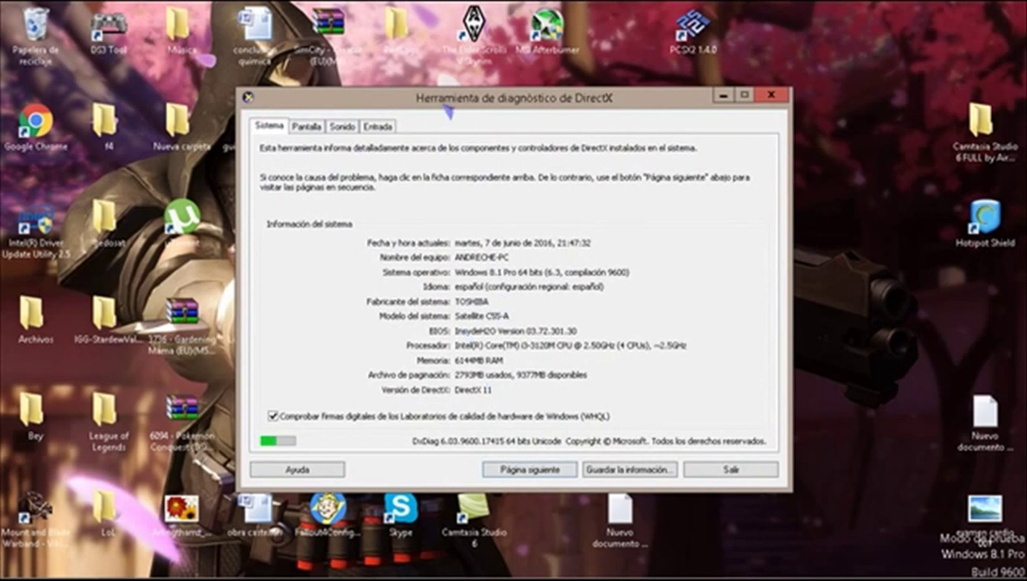
drag(484, 101, 467, 92)
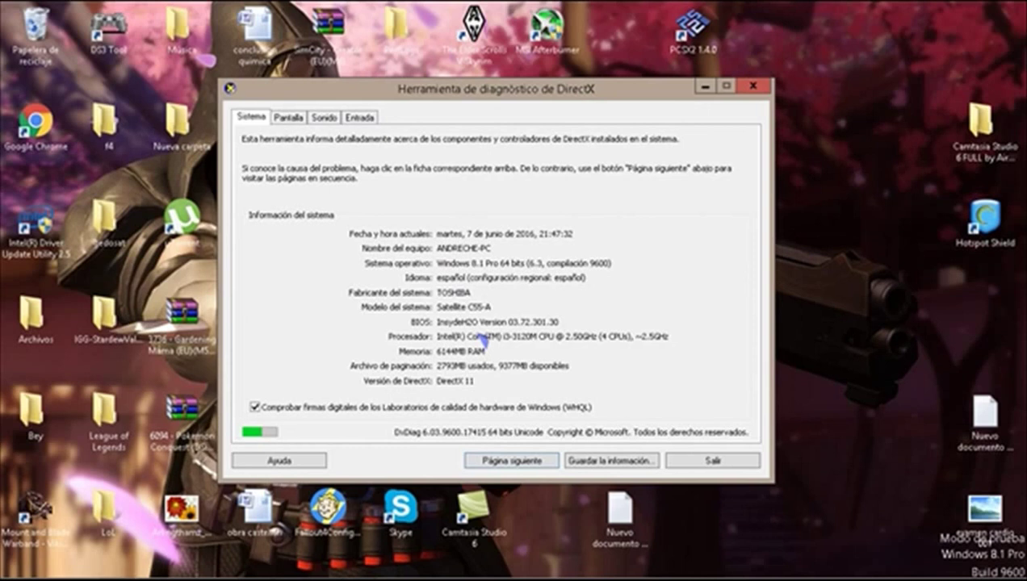
click(289, 118)
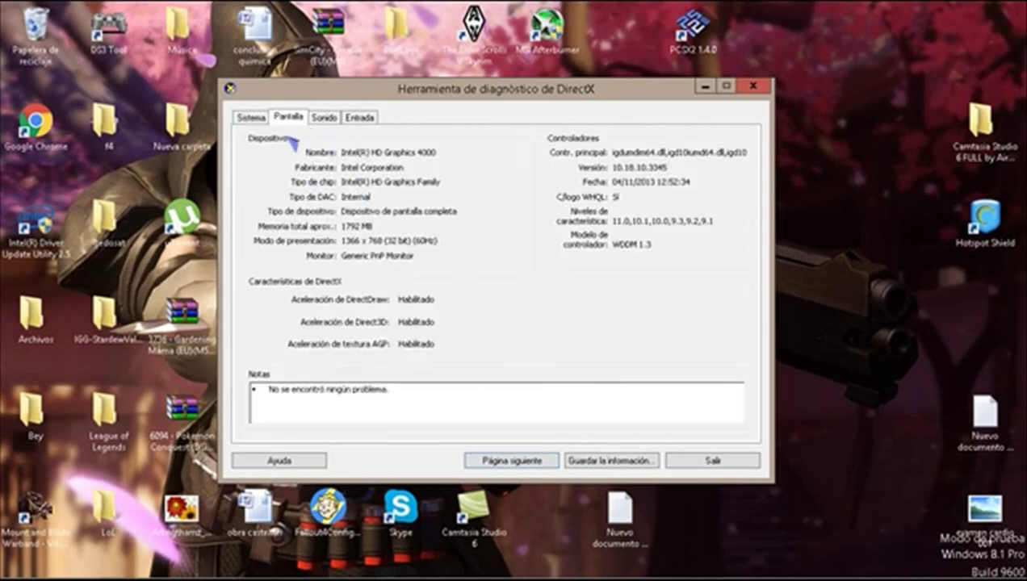
click(251, 117)
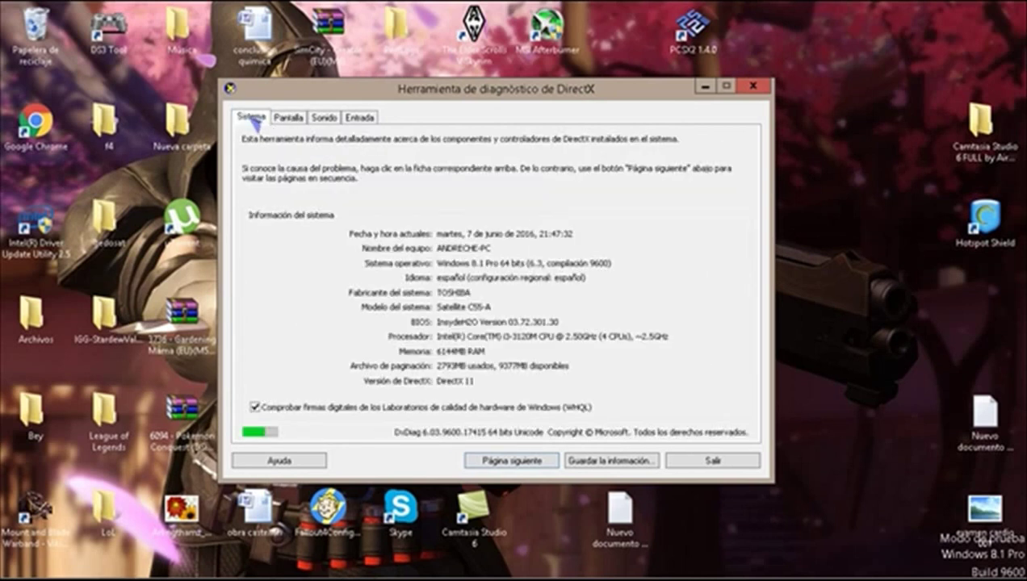
click(359, 118)
click(325, 118)
click(288, 119)
click(260, 120)
Close DxDiag, pass the ouo.io captcha and download dxcpl.exe through the browser from MEGA.
click(691, 465)
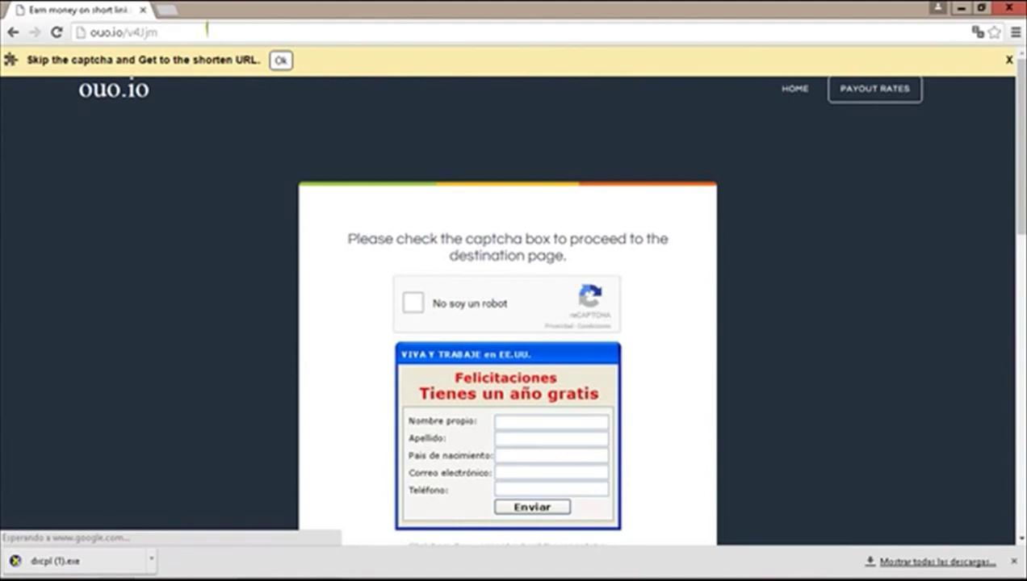
click(414, 305)
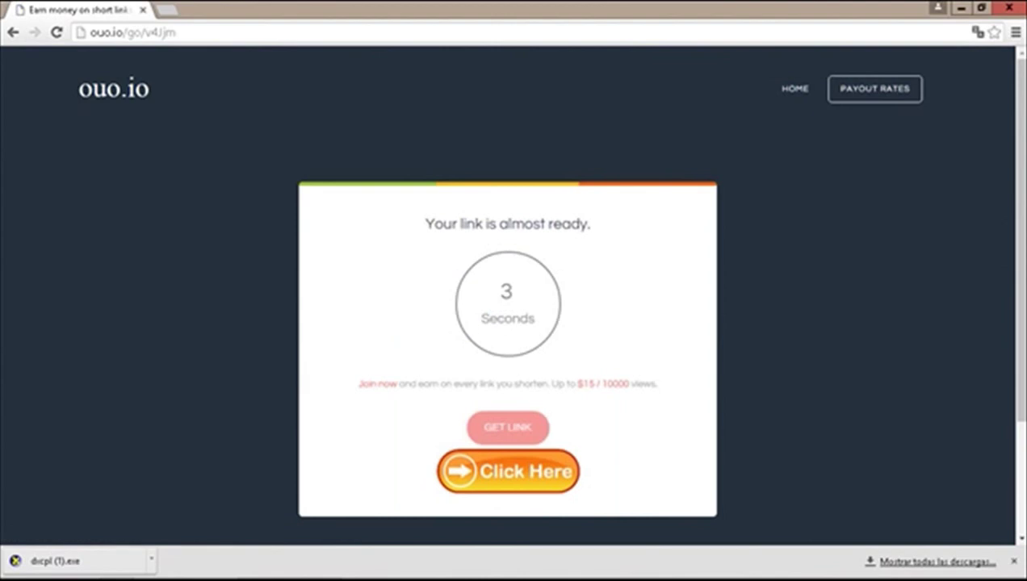
click(1014, 560)
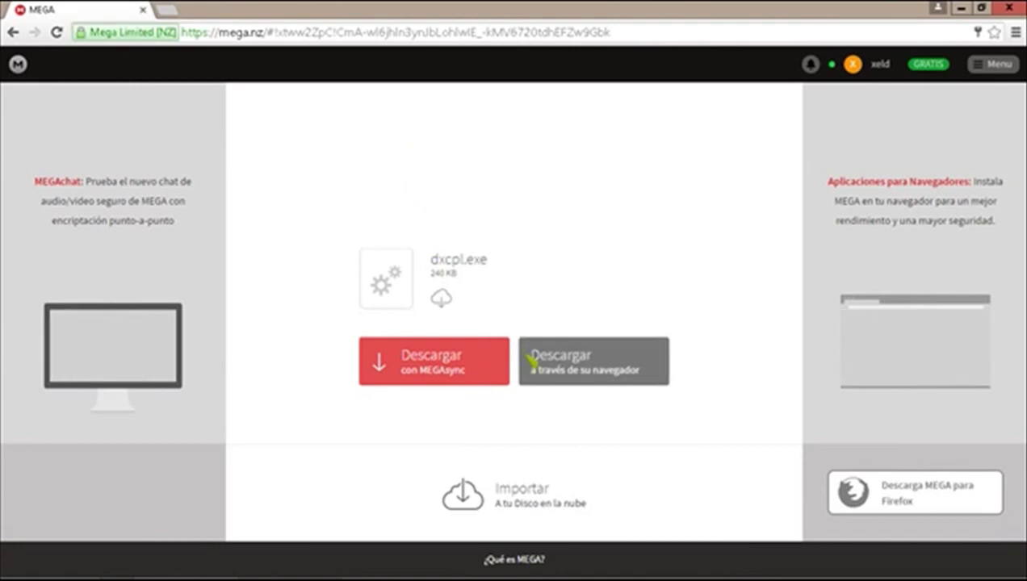
click(555, 367)
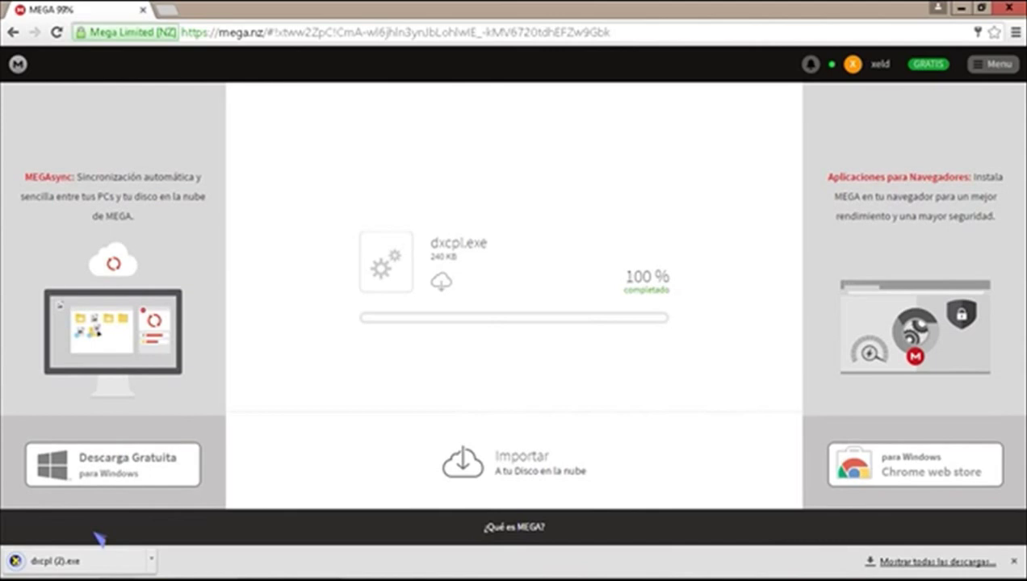
Launch dxcpl from the desktop and open its executable list.
click(1014, 561)
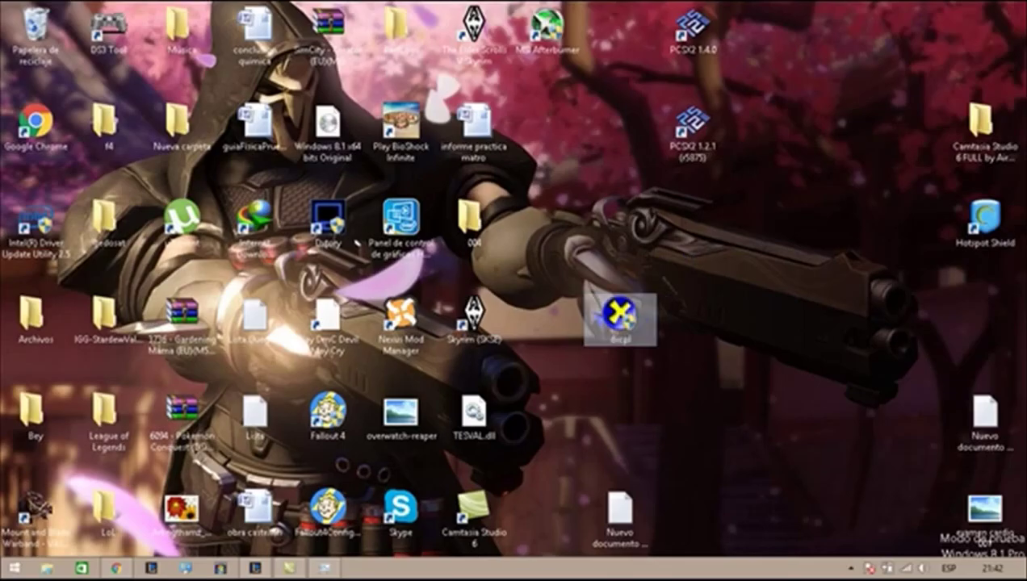
click(622, 320)
double_click(620, 316)
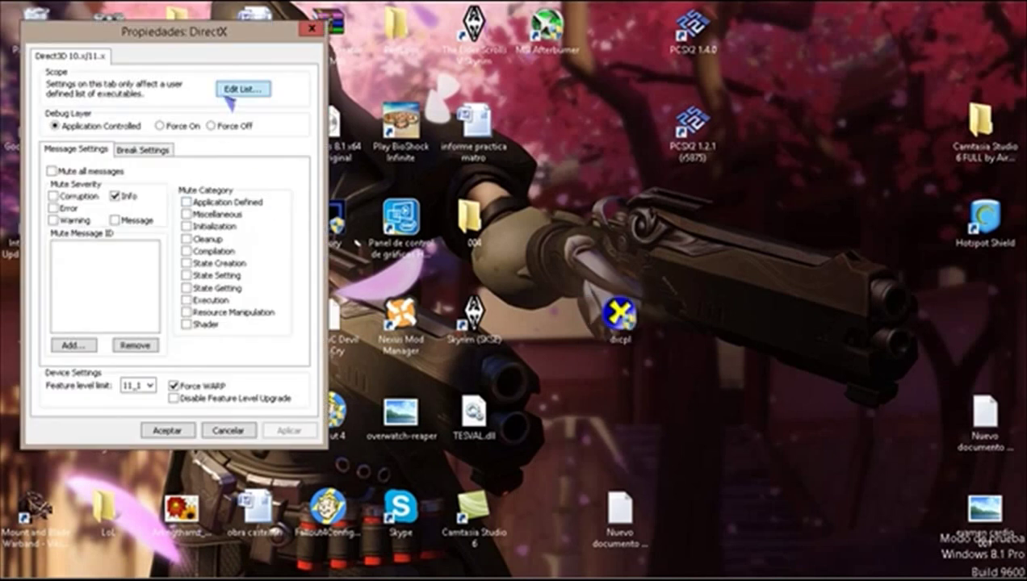
click(244, 96)
Remove Fallout4.exe from the list and browse for an executable on local disk C:.
click(355, 154)
click(449, 159)
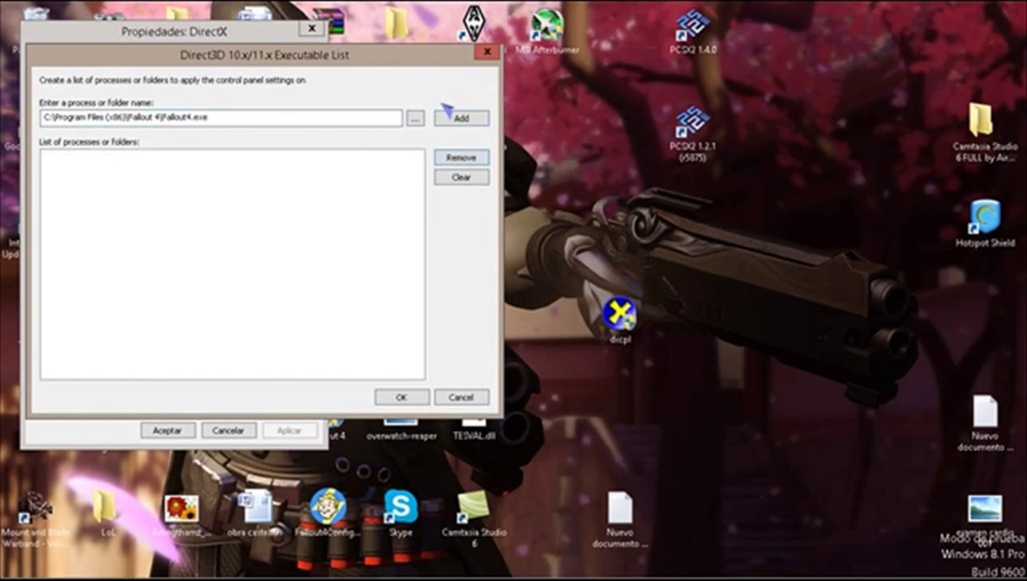
click(415, 119)
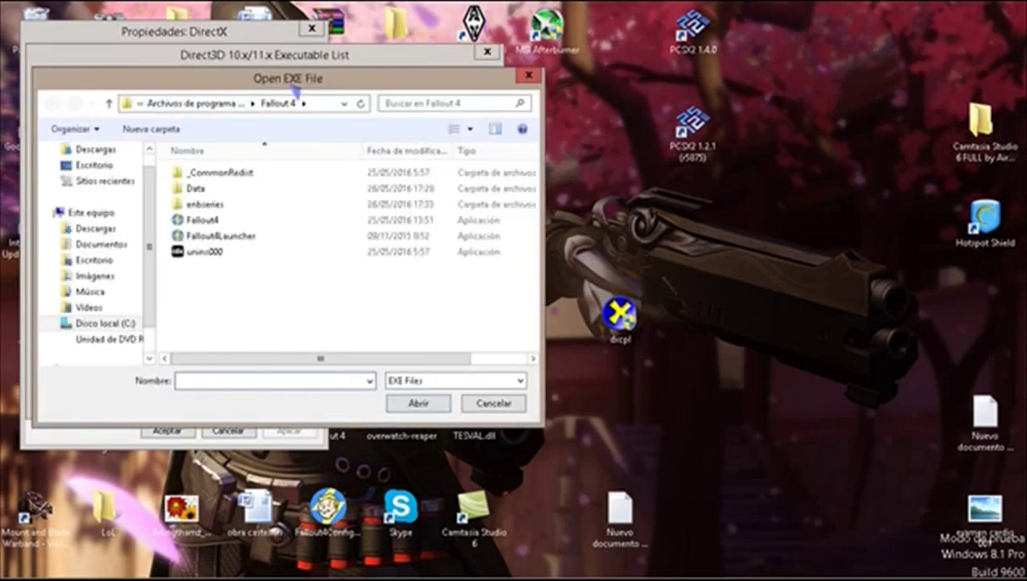
drag(291, 79, 384, 54)
click(193, 218)
click(184, 189)
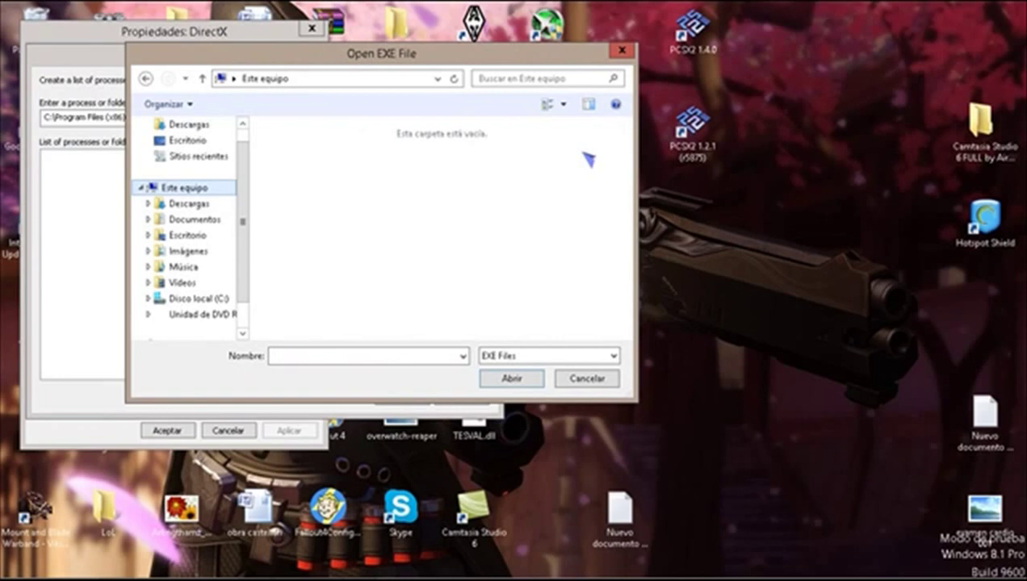
click(327, 206)
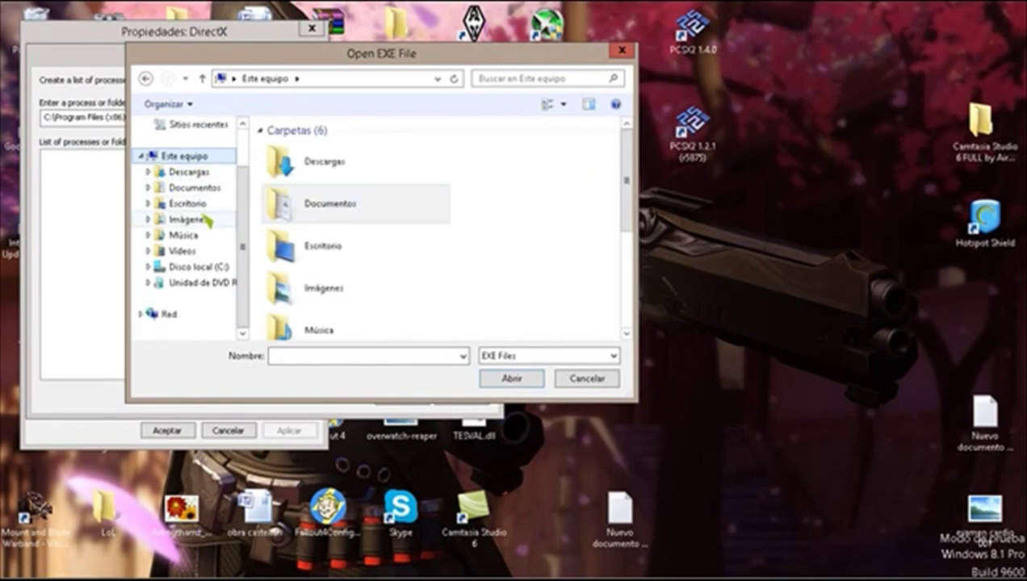
click(184, 156)
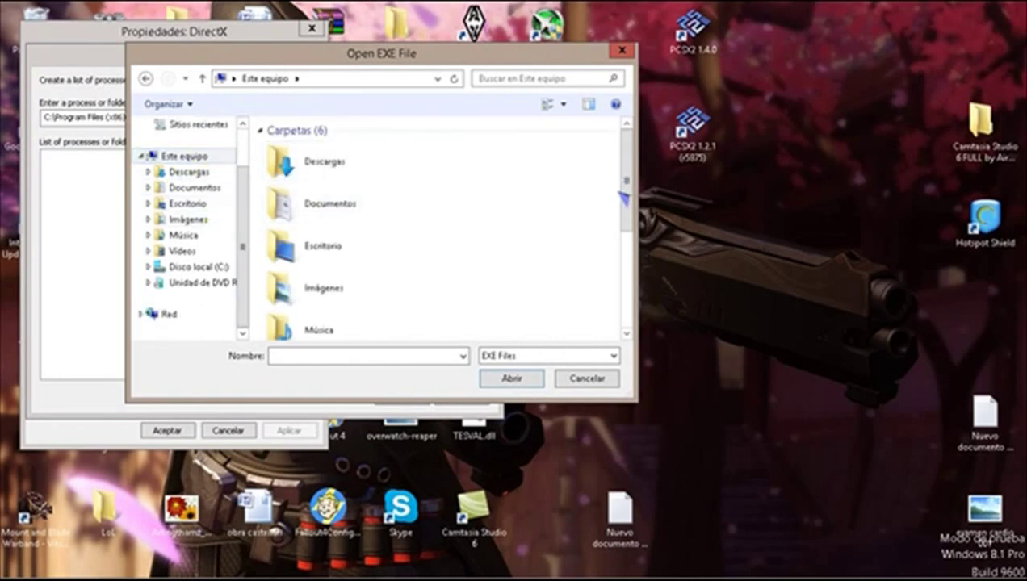
click(179, 267)
Navigate to Archivos de programa (x86)\Steam\SteamApps\common\Dark Souls II\Game.
double_click(323, 195)
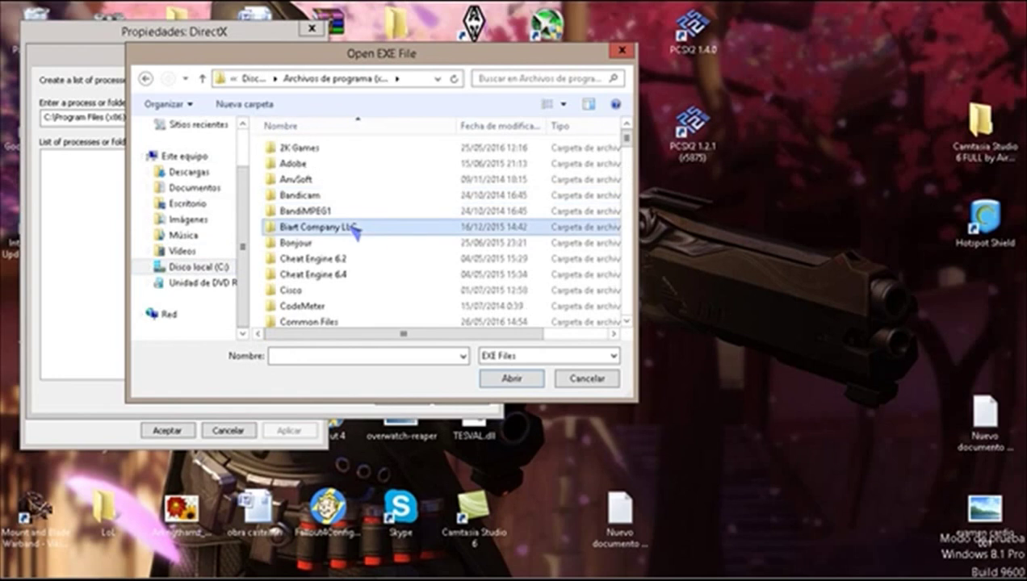
key(s)
key(Down)
key(Down)
key(Down)
key(Down)
double_click(305, 253)
scroll(307, 239, down, 2)
scroll(311, 238, down, 3)
double_click(309, 187)
double_click(299, 148)
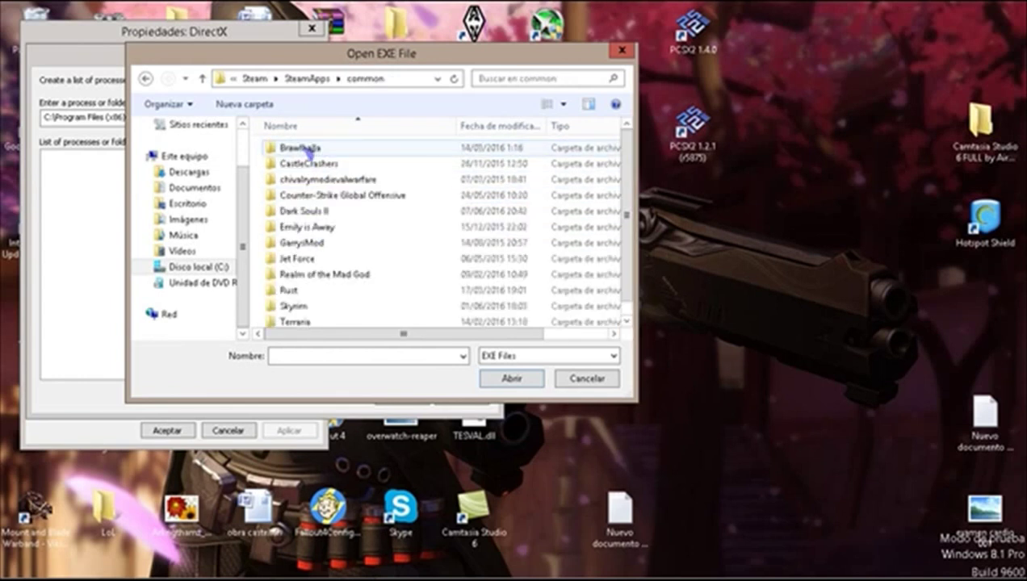
double_click(319, 211)
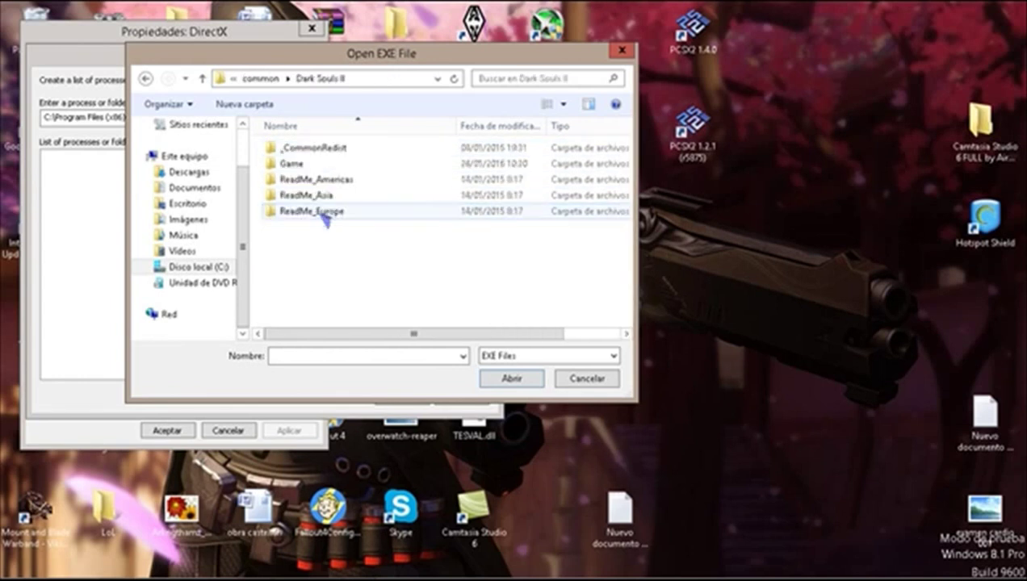
double_click(320, 166)
Add DarkSoulsII.exe to the executable list and confirm it.
click(321, 274)
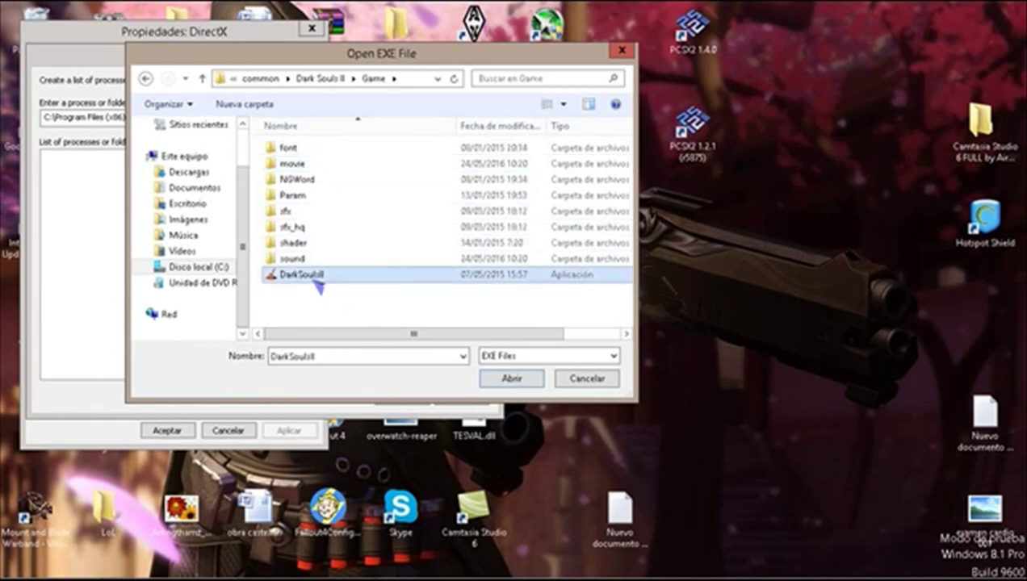
click(506, 378)
click(266, 156)
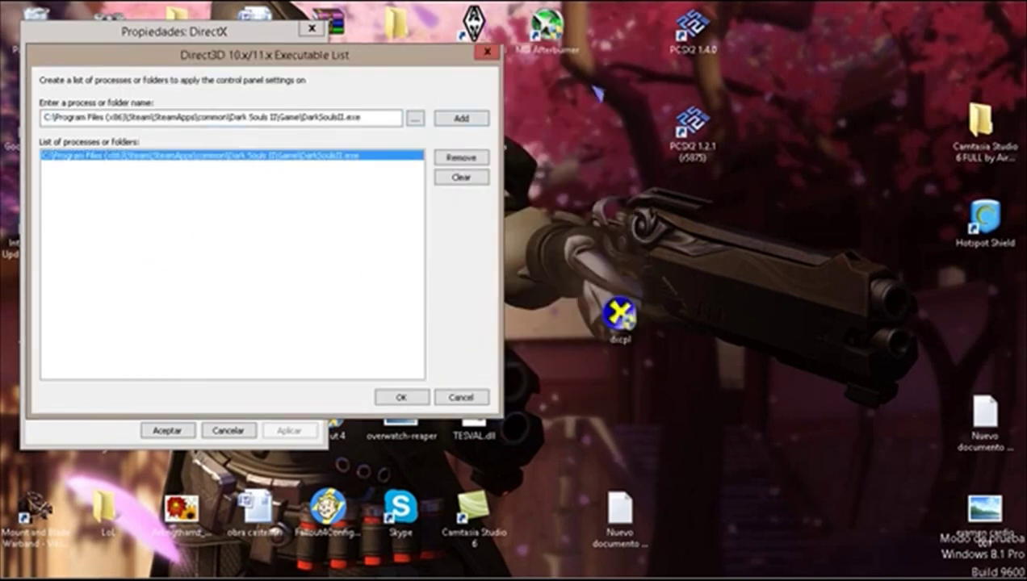
click(400, 396)
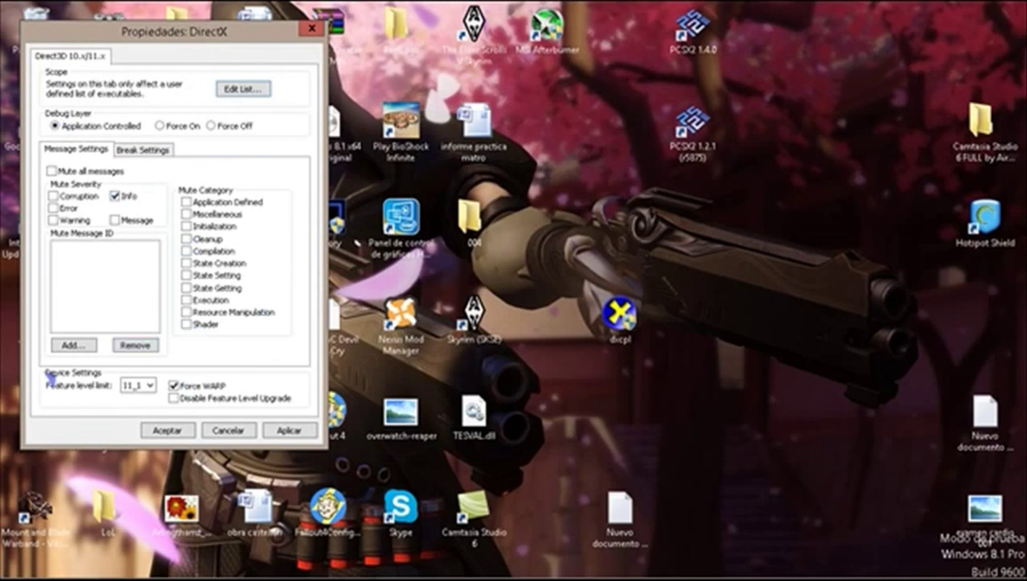
Set the feature level limit to 11_1, enable Force WARP and apply with Aceptar.
click(149, 386)
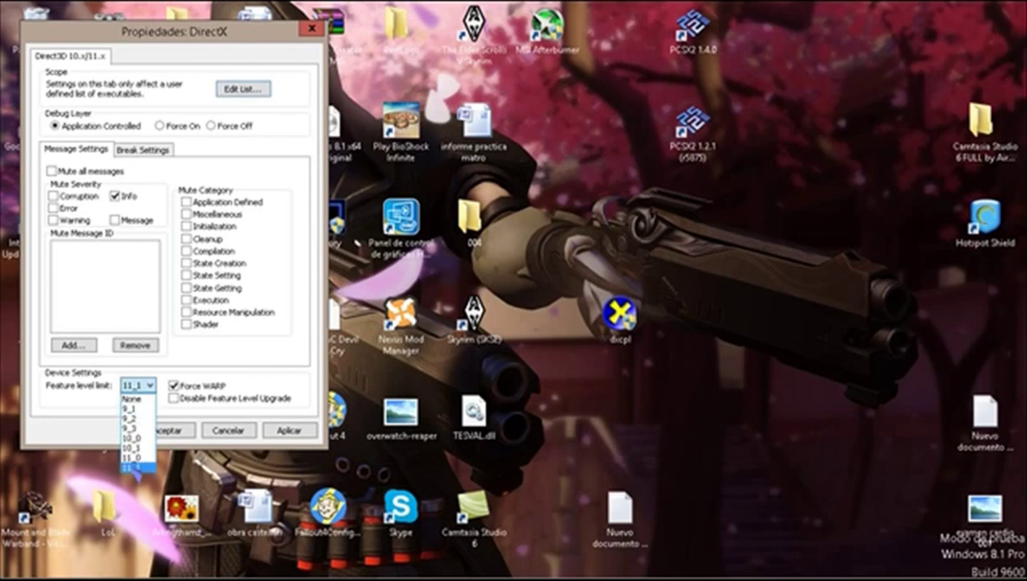
click(134, 466)
click(138, 386)
click(136, 467)
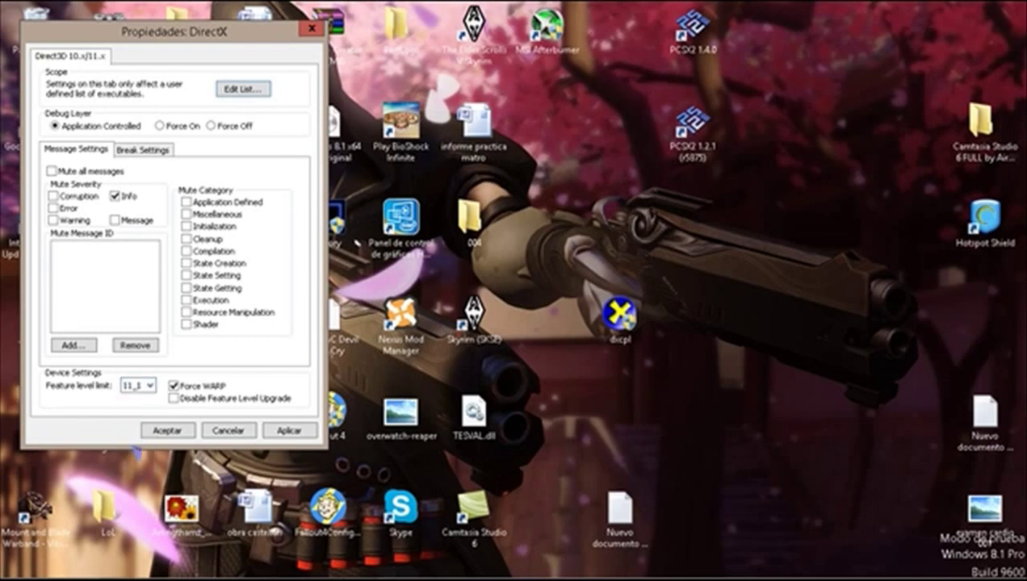
click(174, 386)
click(139, 386)
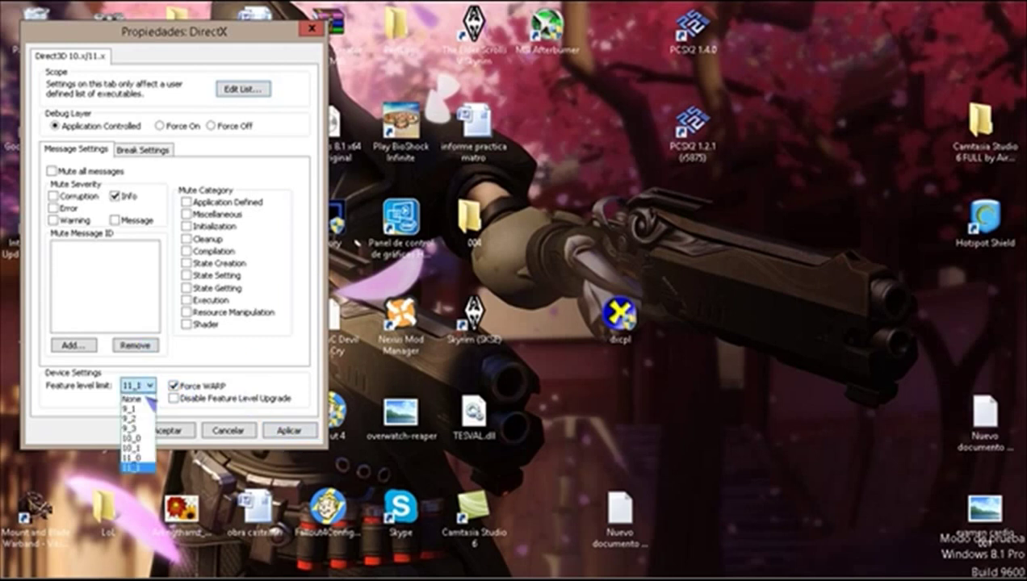
click(283, 73)
click(311, 31)
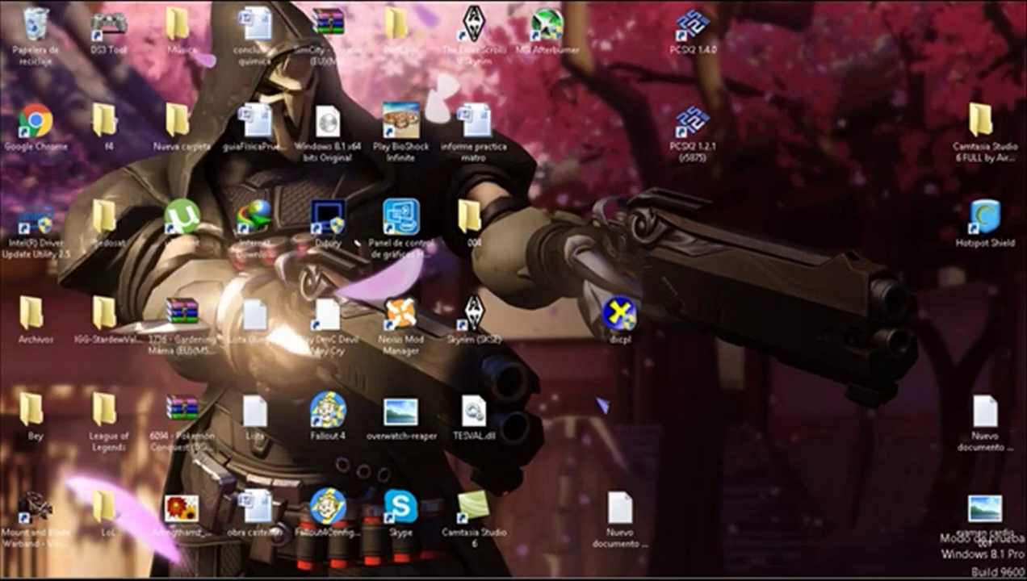